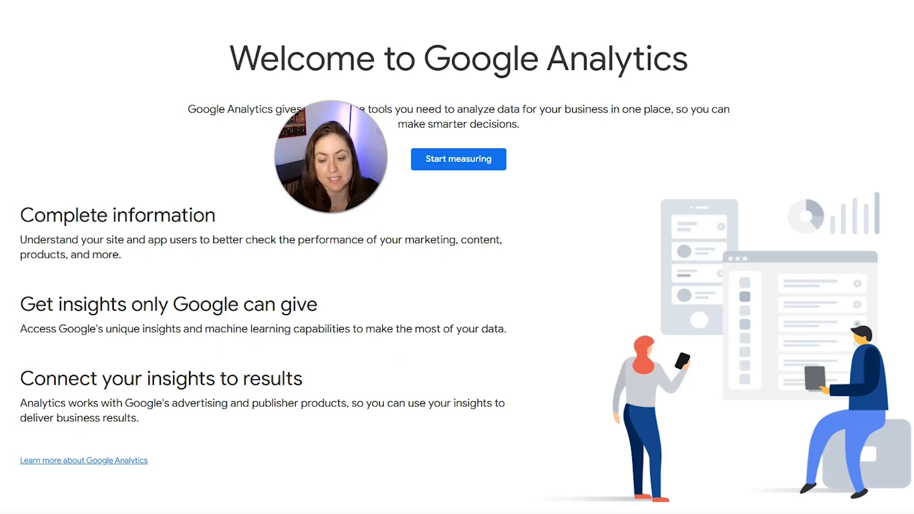
Start the Google Analytics setup and name the new account Ventus Design Studio.
{"action": "left_click", "coordinate": [474, 170]}
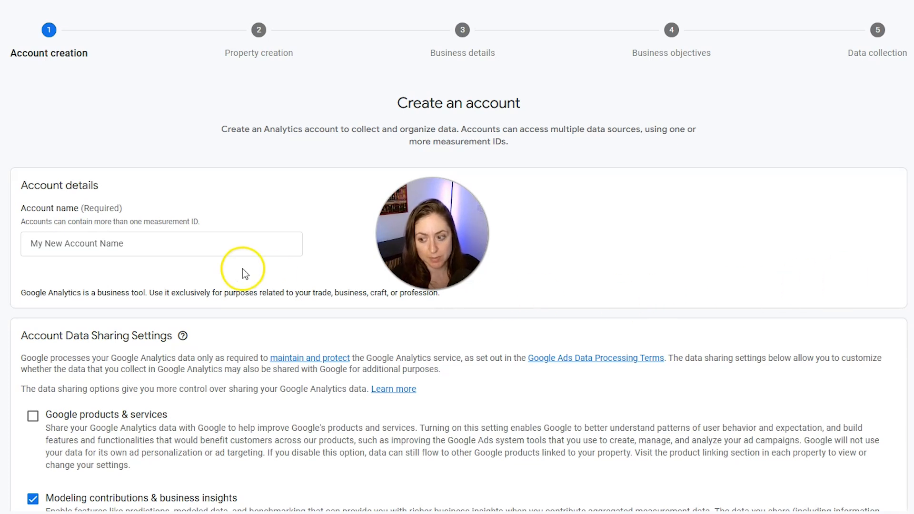
{"action": "left_click", "coordinate": [97, 254]}
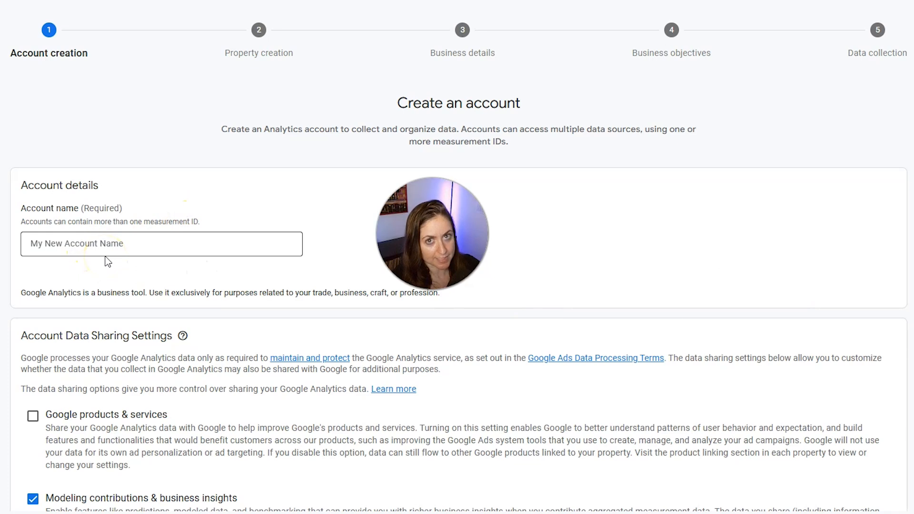
{"action": "type", "text": "Ventus Design Studio"}
Enable data sharing with Google products & services and continue to property creation.
{"action": "scroll", "coordinate": [295, 260], "scroll_direction": "down", "scroll_amount": 3}
{"action": "scroll", "coordinate": [232, 262], "scroll_direction": "down", "scroll_amount": 2}
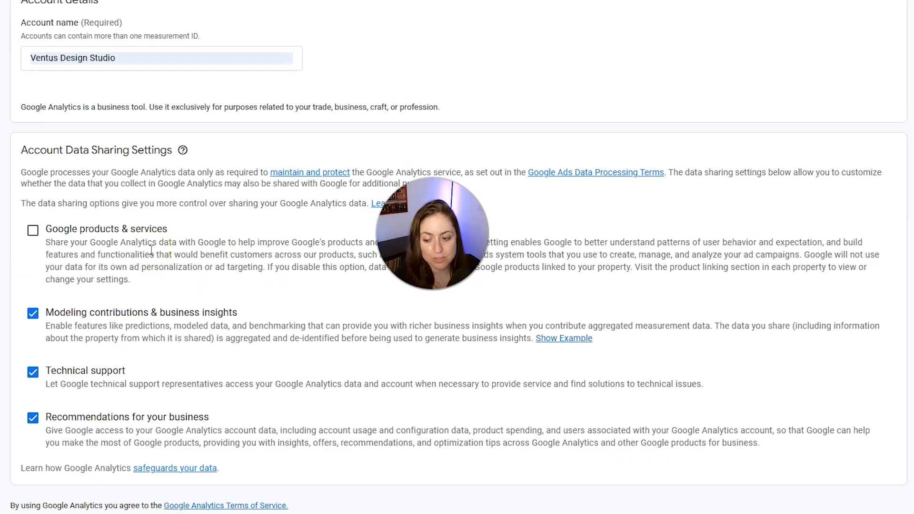
{"action": "left_click", "coordinate": [33, 232]}
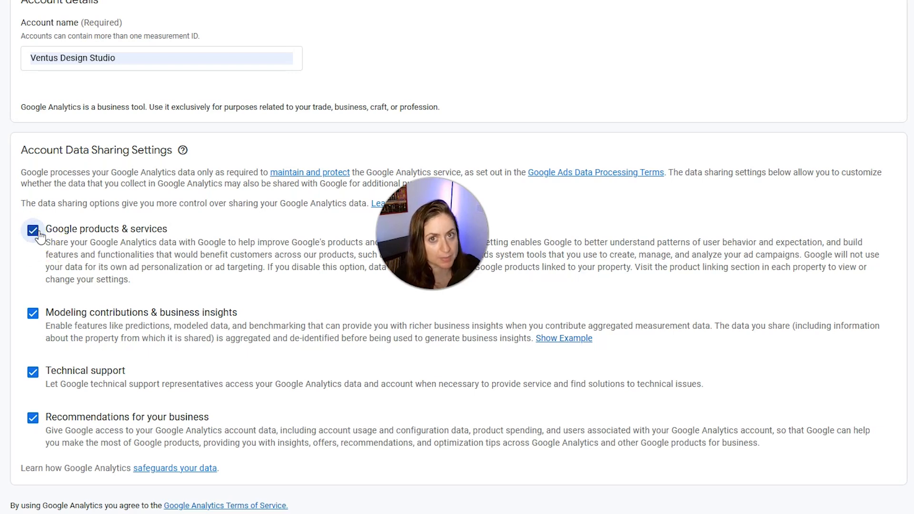
{"action": "scroll", "coordinate": [112, 204], "scroll_direction": "down", "scroll_amount": 2}
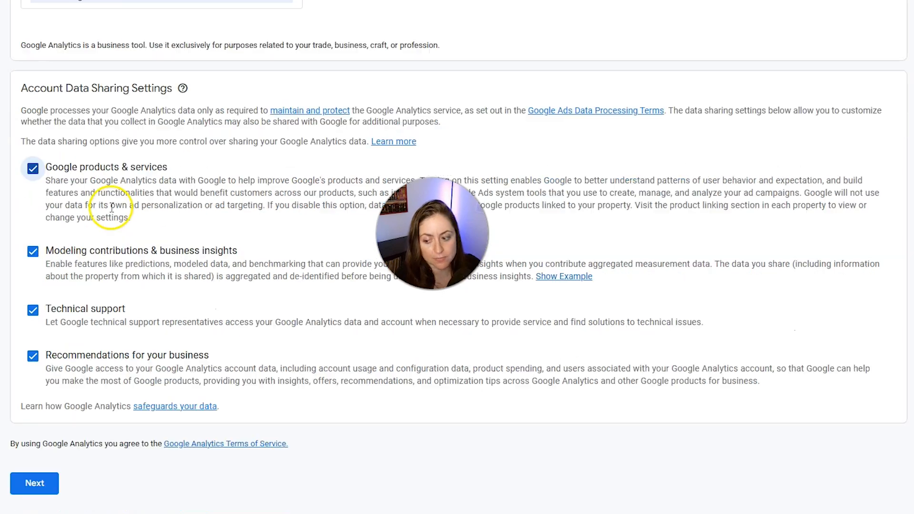
{"action": "left_click", "coordinate": [44, 480]}
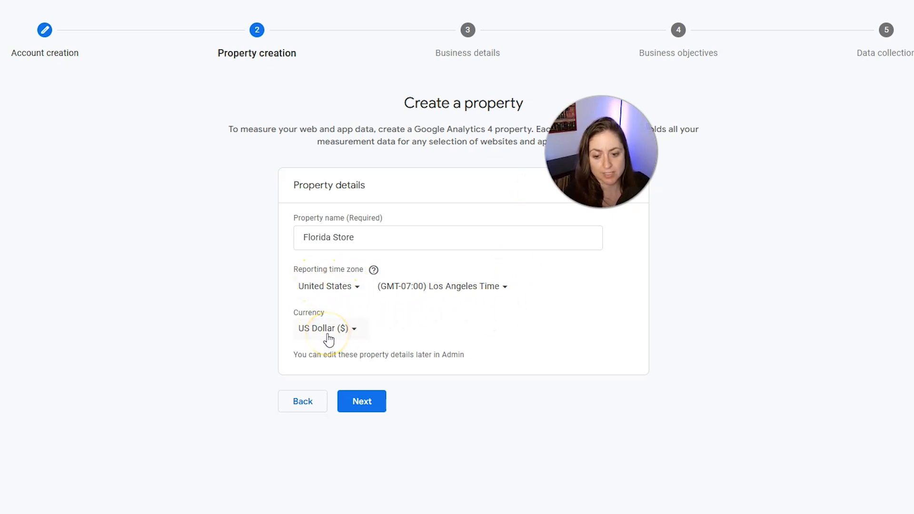
Set the Florida Store property's reporting time zone to (GMT-04:00) New York Time and continue to the business details.
{"action": "left_click", "coordinate": [465, 297]}
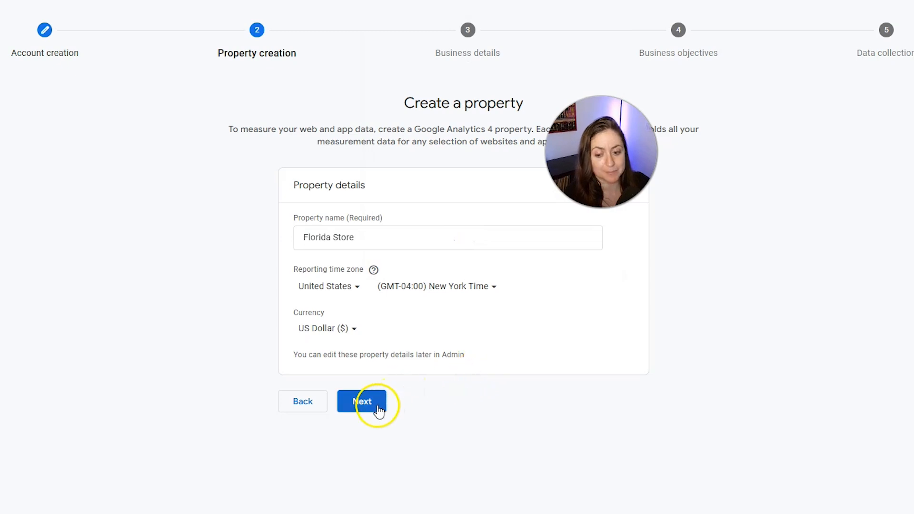
{"action": "left_click", "coordinate": [378, 408]}
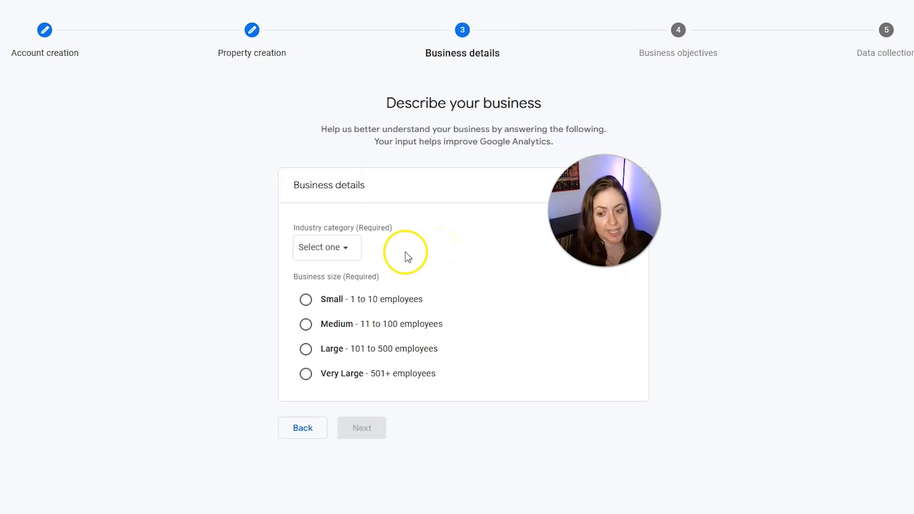
Describe the business as industry category Travel and size Small (1 to 10 employees), and continue to the business objectives.
{"action": "left_click", "coordinate": [337, 244]}
{"action": "scroll", "coordinate": [364, 347], "scroll_direction": "down", "scroll_amount": 5}
{"action": "scroll", "coordinate": [362, 360], "scroll_direction": "down", "scroll_amount": 1}
{"action": "left_click", "coordinate": [367, 458]}
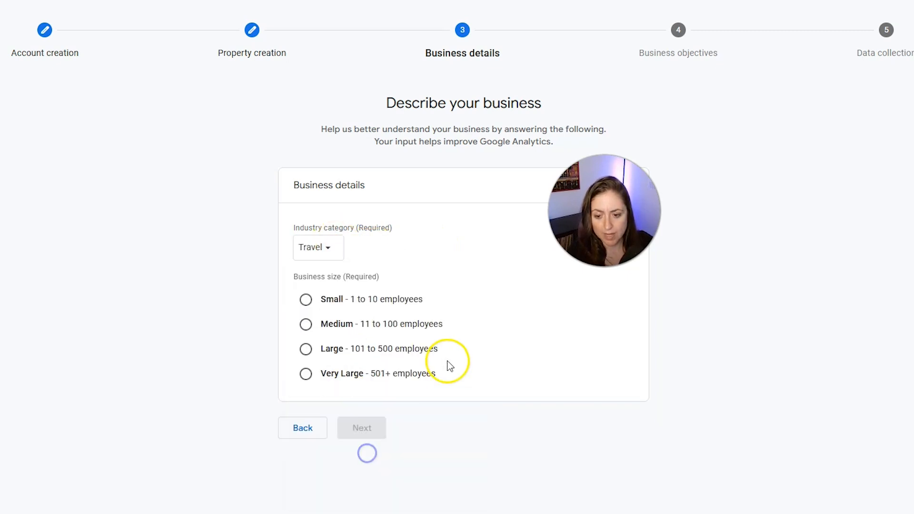
{"action": "left_click", "coordinate": [304, 300]}
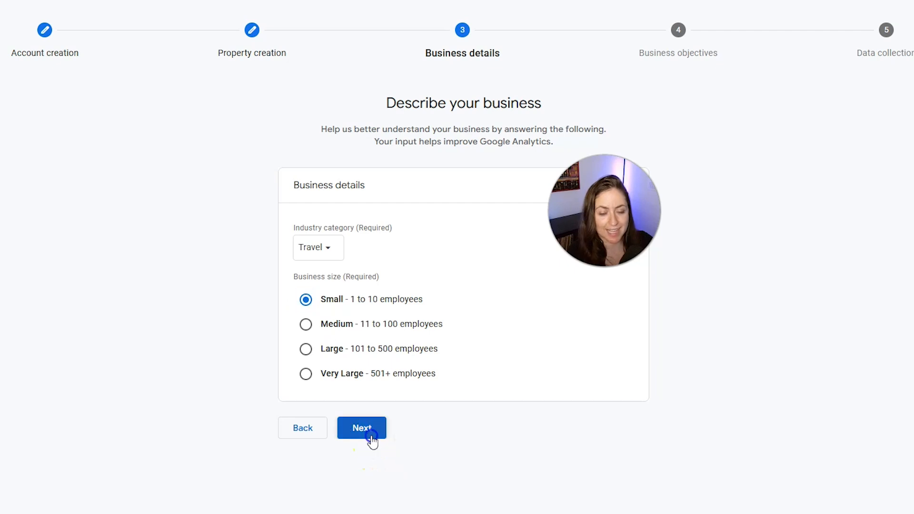
{"action": "left_click", "coordinate": [370, 432]}
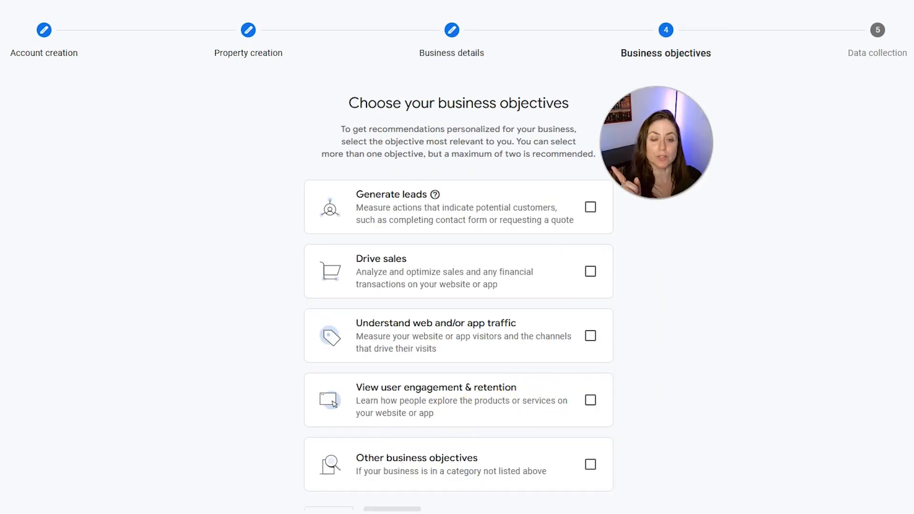
Choose Drive sales as the only business objective and create the property.
{"action": "scroll", "coordinate": [543, 447], "scroll_direction": "down", "scroll_amount": 1}
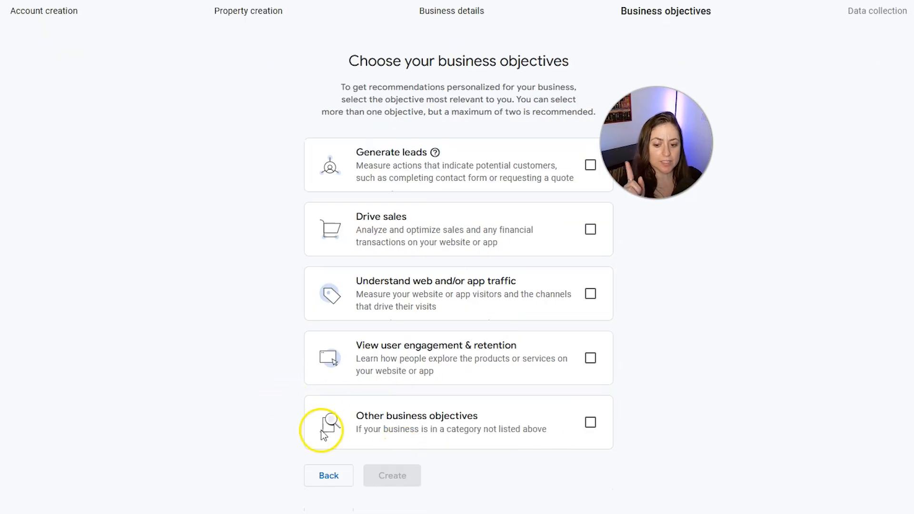
{"action": "left_click", "coordinate": [589, 422]}
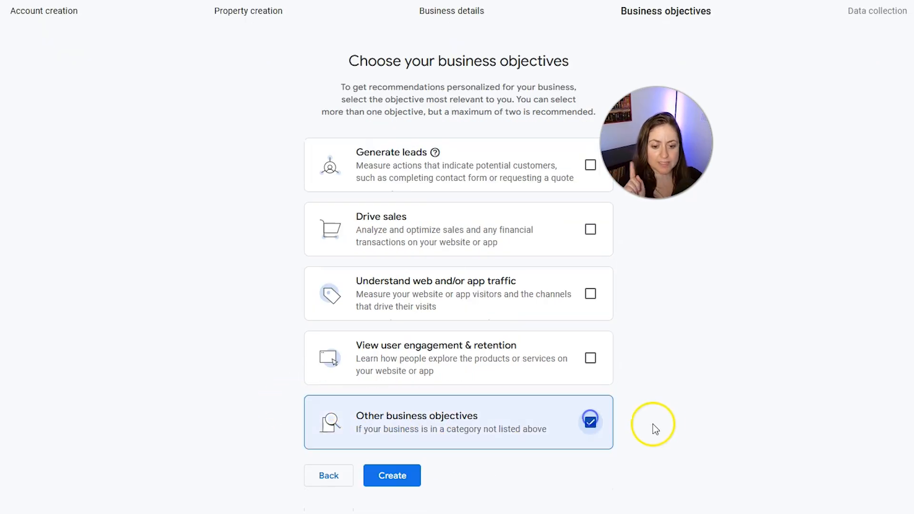
{"action": "left_click", "coordinate": [590, 230]}
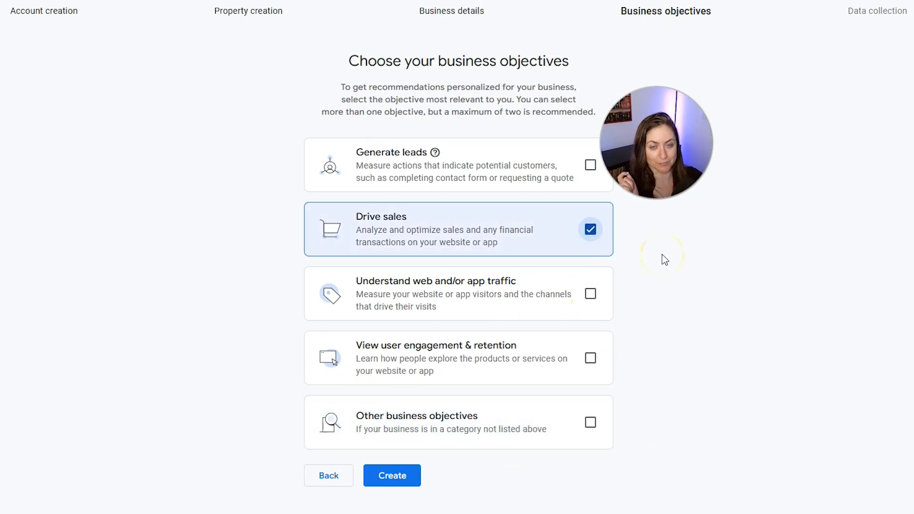
{"action": "left_click", "coordinate": [396, 484]}
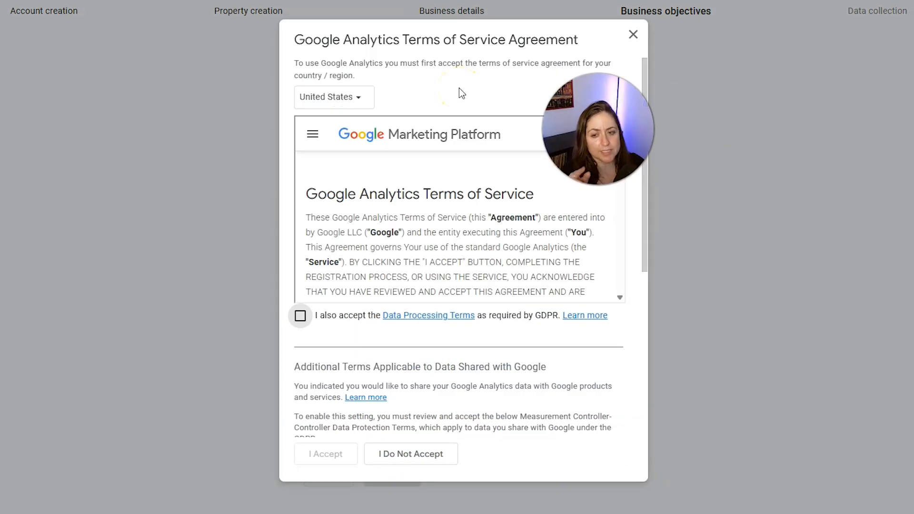
Accept the Google Analytics Terms of Service, including the GDPR Data Processing Terms and the Measurement Controller-Controller Data Protection Terms.
{"action": "left_click", "coordinate": [301, 316]}
{"action": "scroll", "coordinate": [439, 363], "scroll_direction": "down", "scroll_amount": 6}
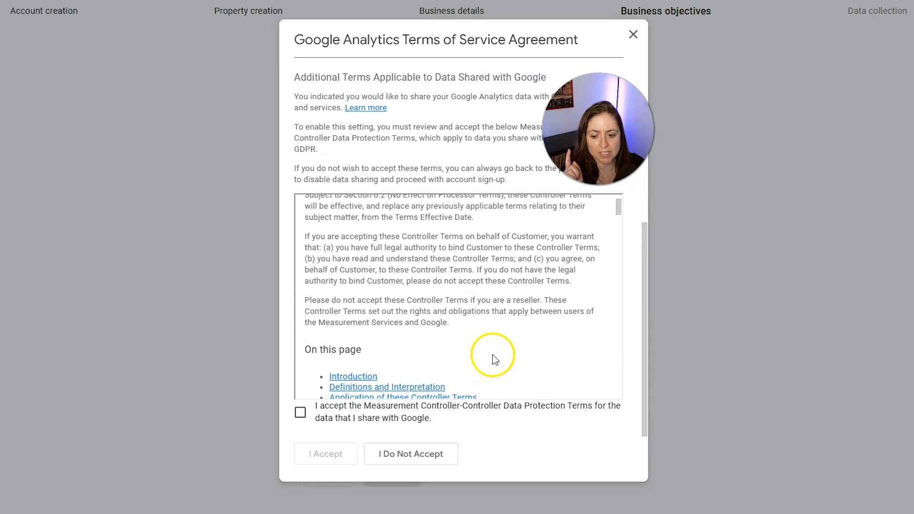
{"action": "scroll", "coordinate": [341, 286], "scroll_direction": "down", "scroll_amount": 3}
{"action": "left_click", "coordinate": [301, 412]}
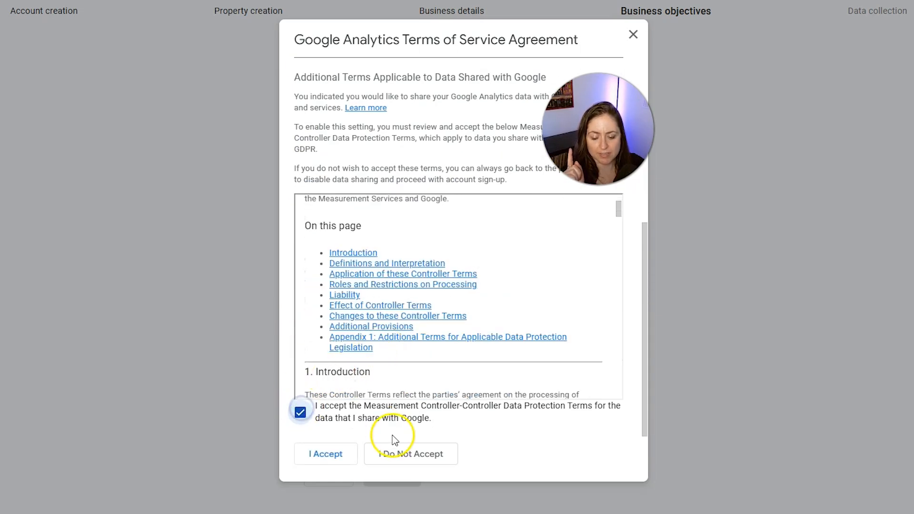
{"action": "left_click", "coordinate": [328, 462]}
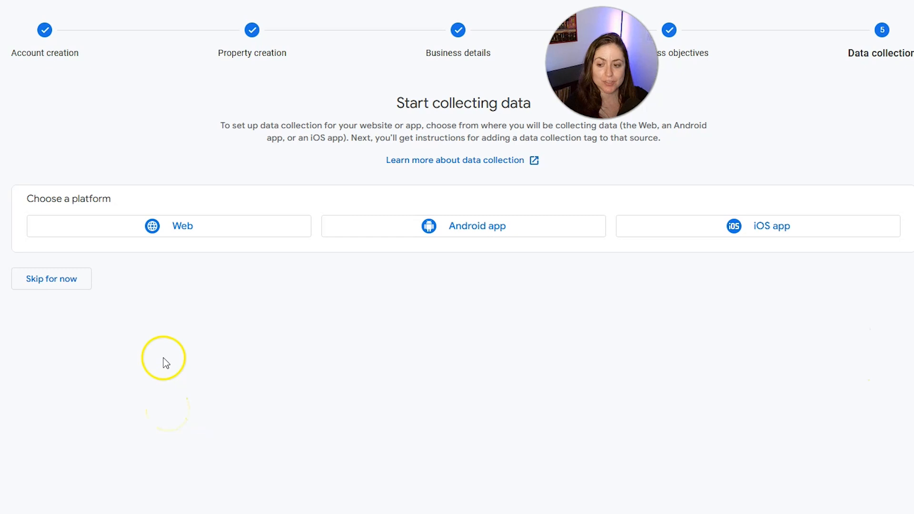
{"action": "left_click", "coordinate": [187, 241]}
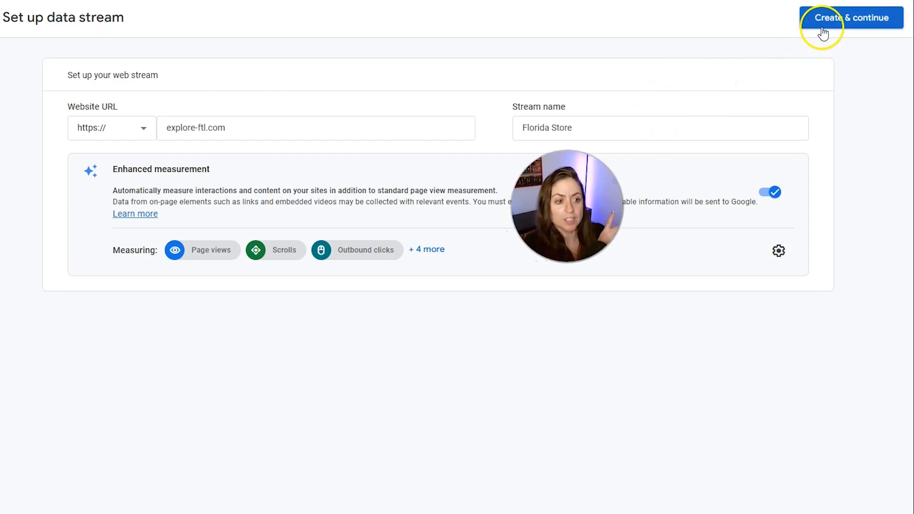
{"action": "left_click", "coordinate": [841, 22]}
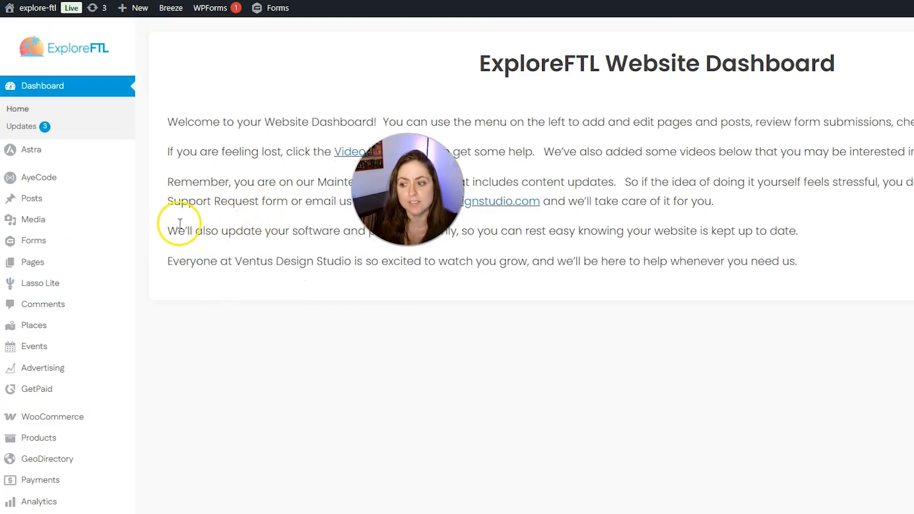
Switch to the ExploreFTL WordPress dashboard and search the plugins available to add for "site kit".
{"action": "scroll", "coordinate": [118, 224], "scroll_direction": "down", "scroll_amount": 5}
{"action": "mouse_move", "coordinate": [81, 407]}
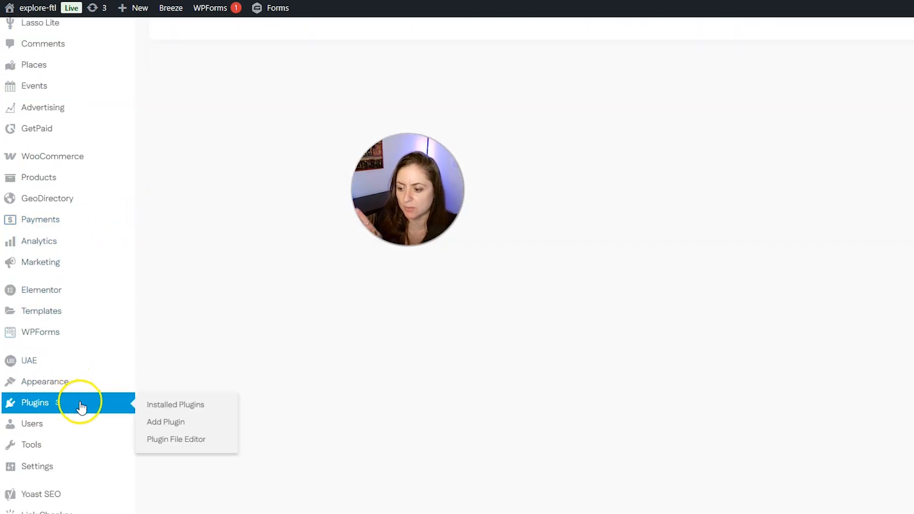
{"action": "left_click", "coordinate": [176, 422]}
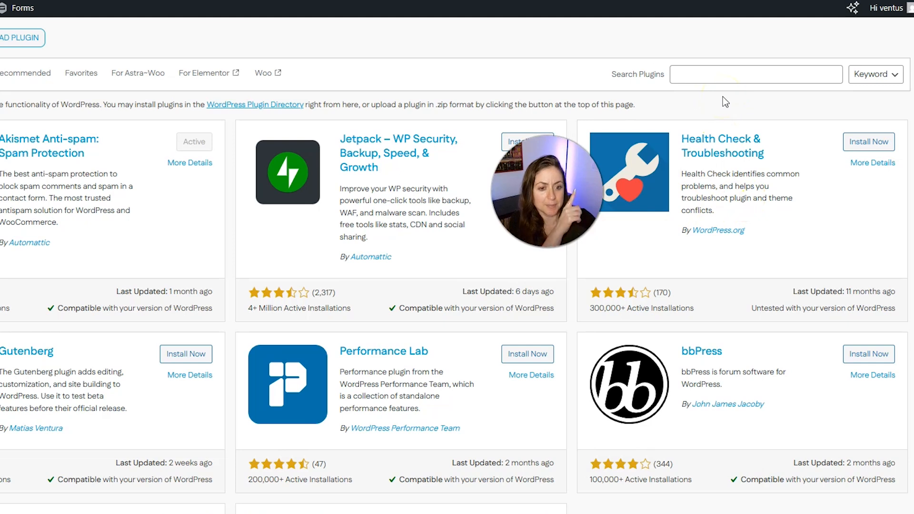
{"action": "type", "text": "site kit"}
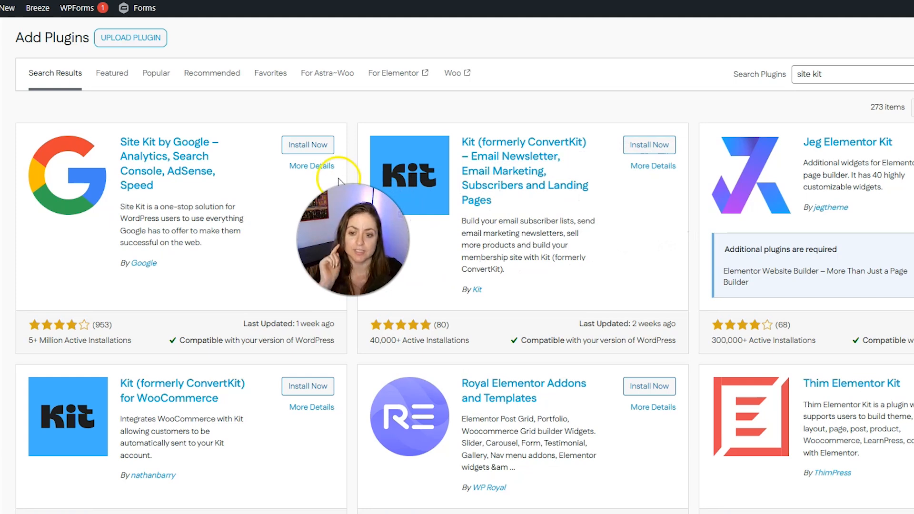
Install and activate the Site Kit by Google plugin, and start its setup.
{"action": "left_click", "coordinate": [327, 152]}
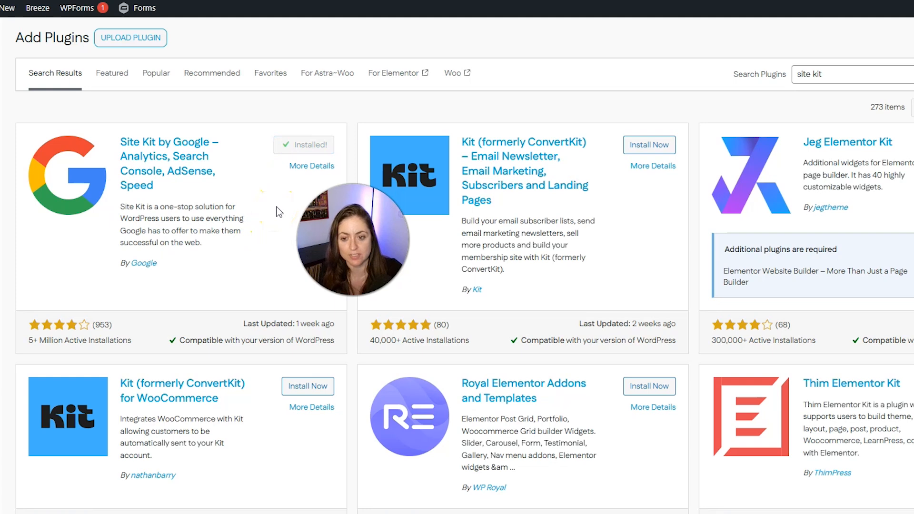
{"action": "left_click", "coordinate": [311, 147]}
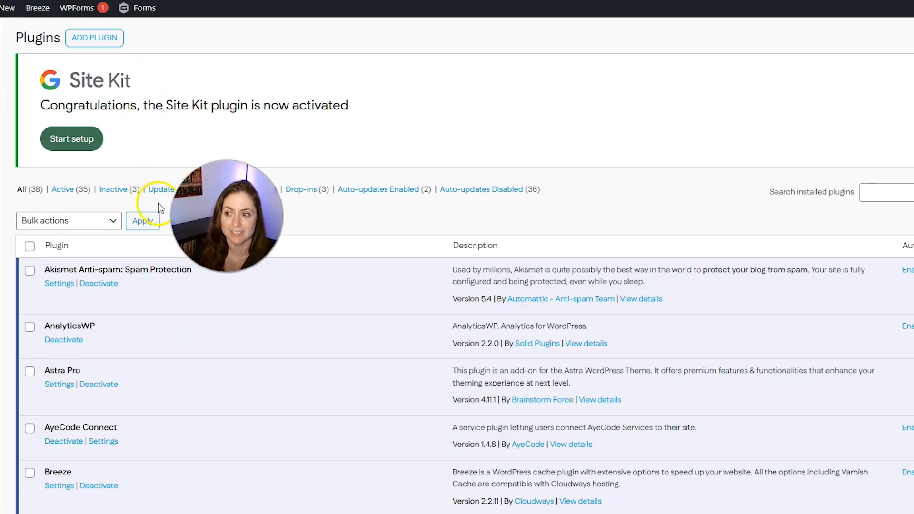
{"action": "left_click", "coordinate": [77, 144]}
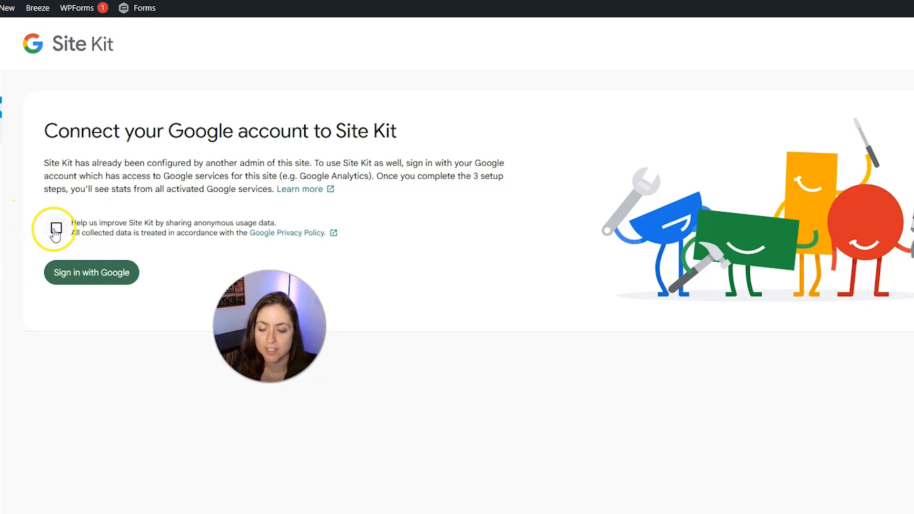
Sign in to Site Kit with the site owner's Google account.
{"action": "left_click", "coordinate": [116, 280]}
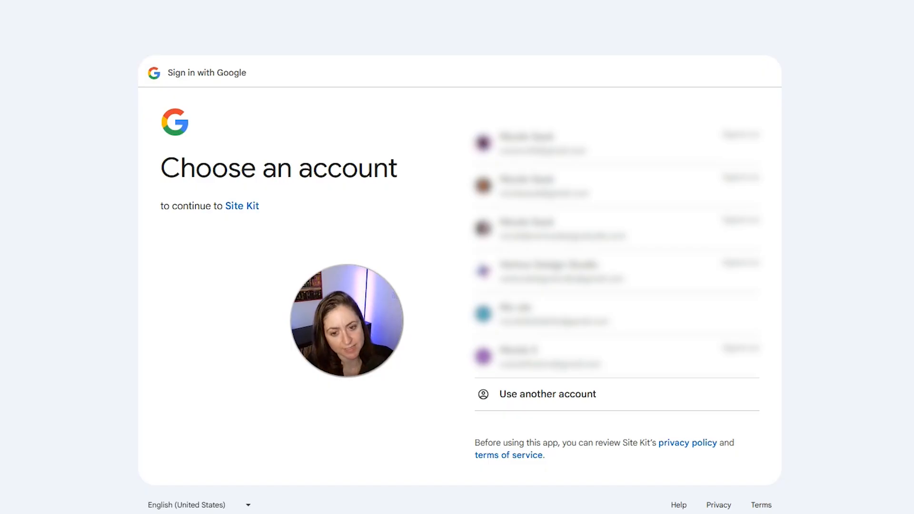
{"action": "left_click", "coordinate": [547, 314]}
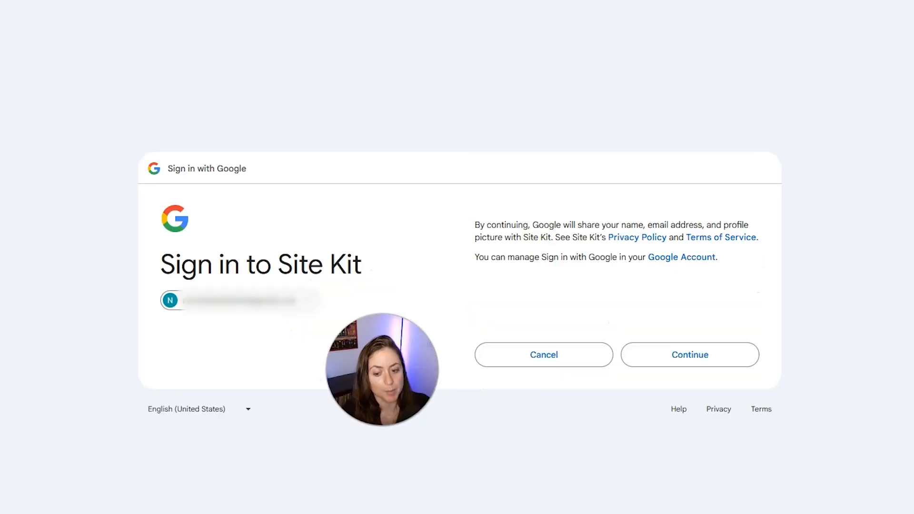
{"action": "left_click", "coordinate": [646, 362]}
Grant Site Kit all the requested Google account permissions.
{"action": "left_click", "coordinate": [487, 131]}
{"action": "scroll", "coordinate": [814, 285], "scroll_direction": "down", "scroll_amount": 5}
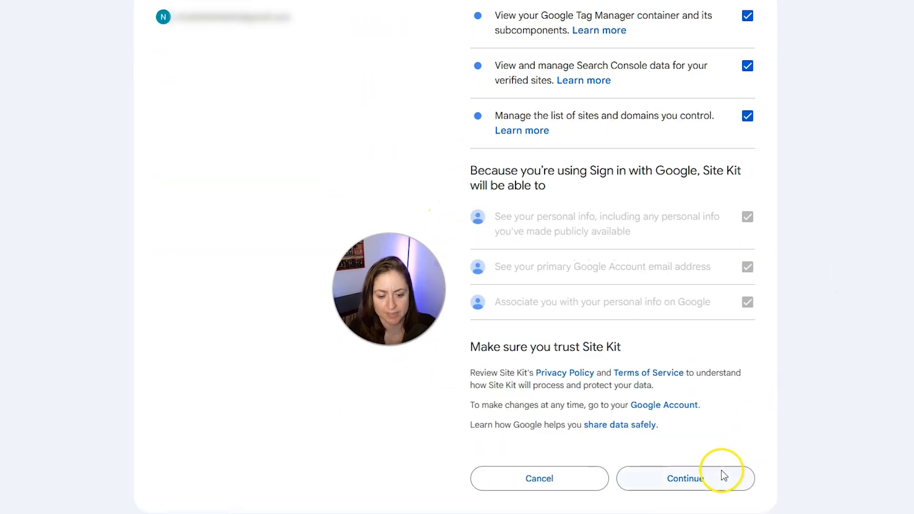
{"action": "left_click", "coordinate": [692, 480]}
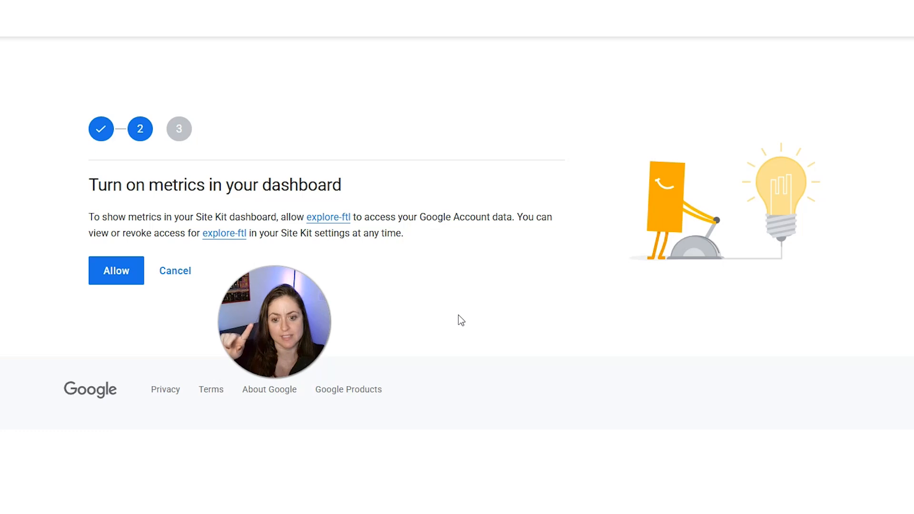
Allow explore-ftl to show metrics in the Site Kit dashboard and set up Search Console for the site.
{"action": "left_click", "coordinate": [435, 304]}
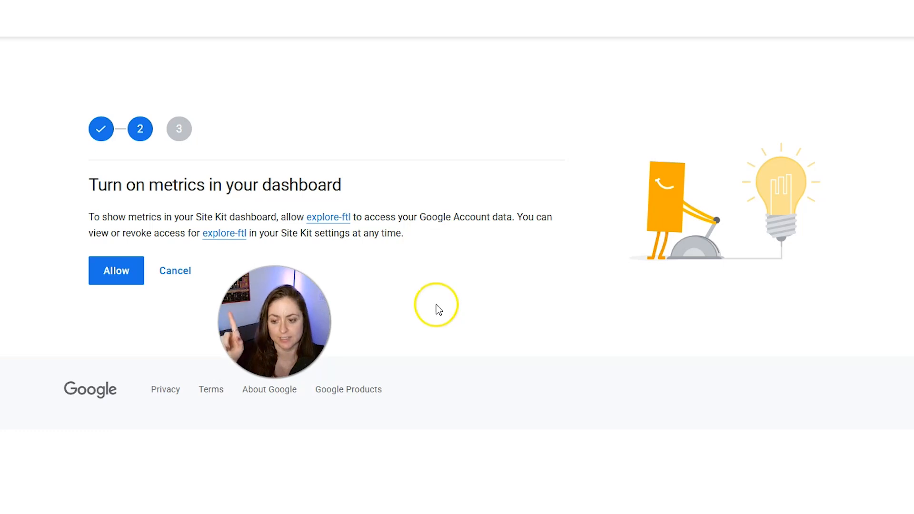
{"action": "left_click", "coordinate": [93, 267]}
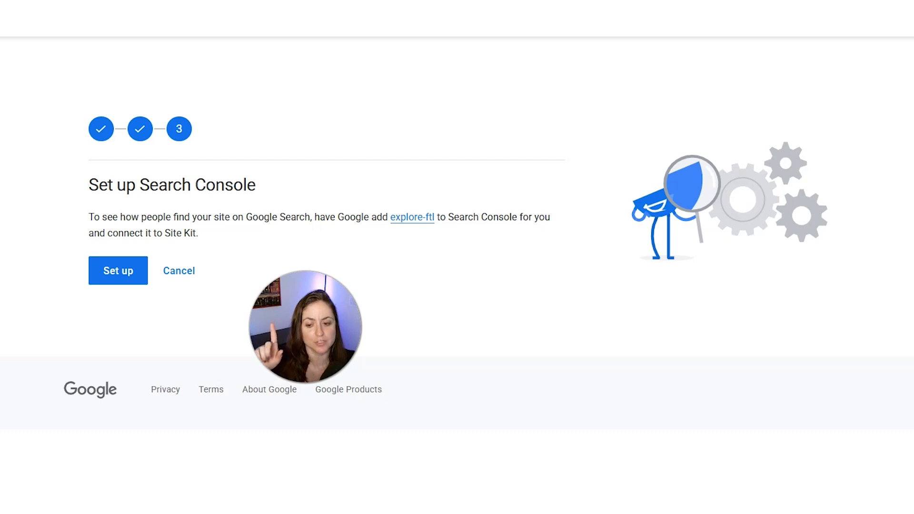
{"action": "left_click", "coordinate": [144, 263]}
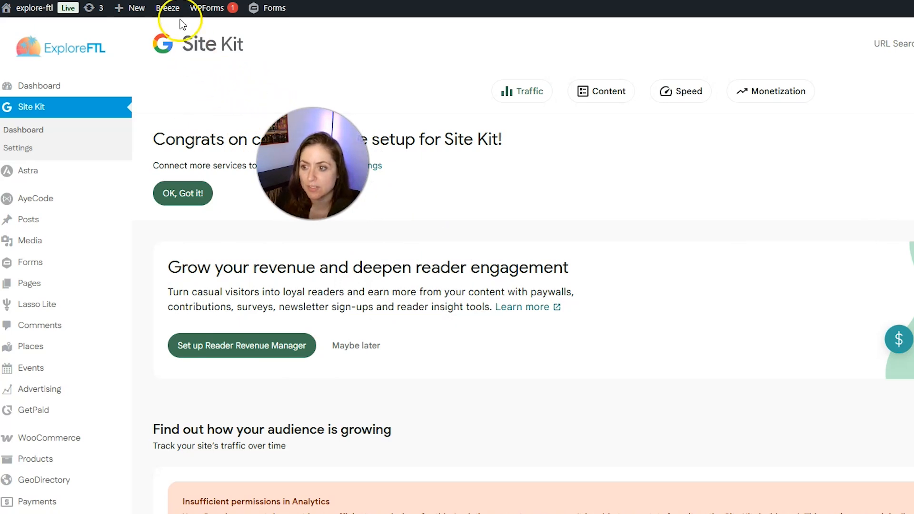
Switch to Google Analytics and open the Realtime overview report of the explore-ftl Website property.
{"action": "mouse_move", "coordinate": [172, 9]}
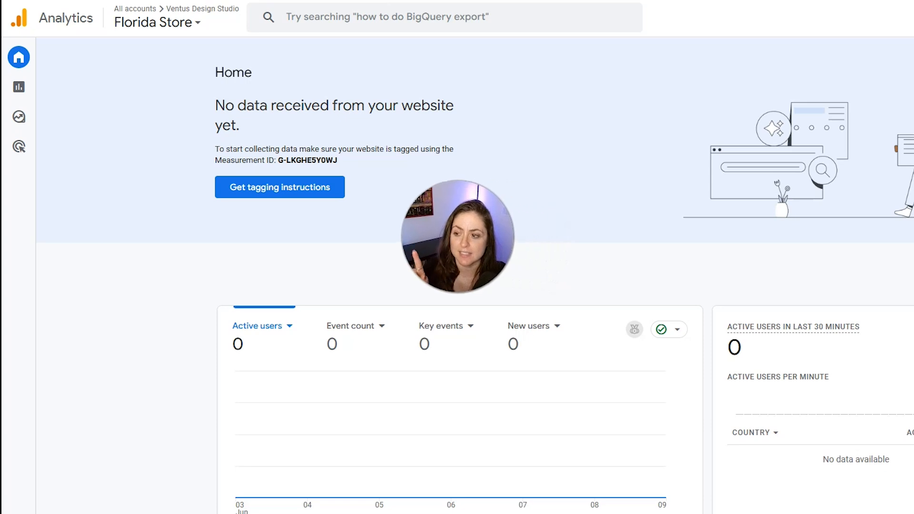
{"action": "mouse_move", "coordinate": [36, 57]}
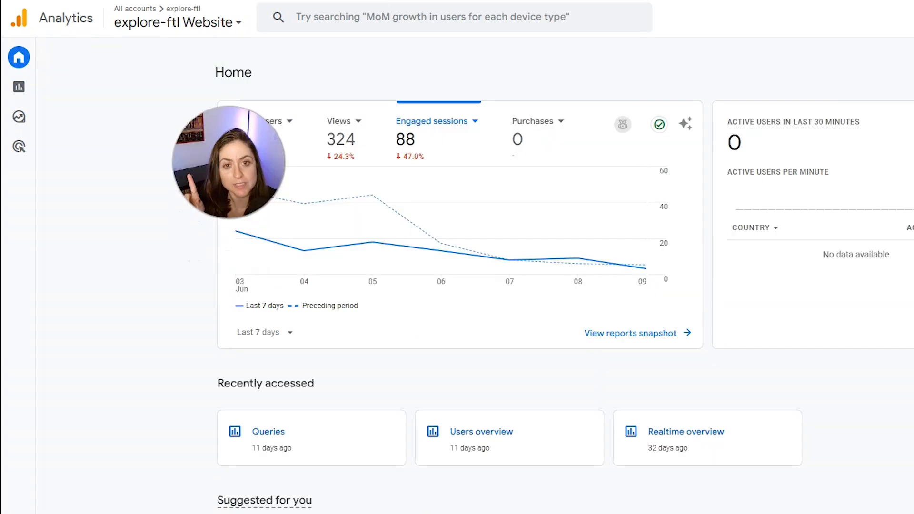
{"action": "mouse_move", "coordinate": [33, 96]}
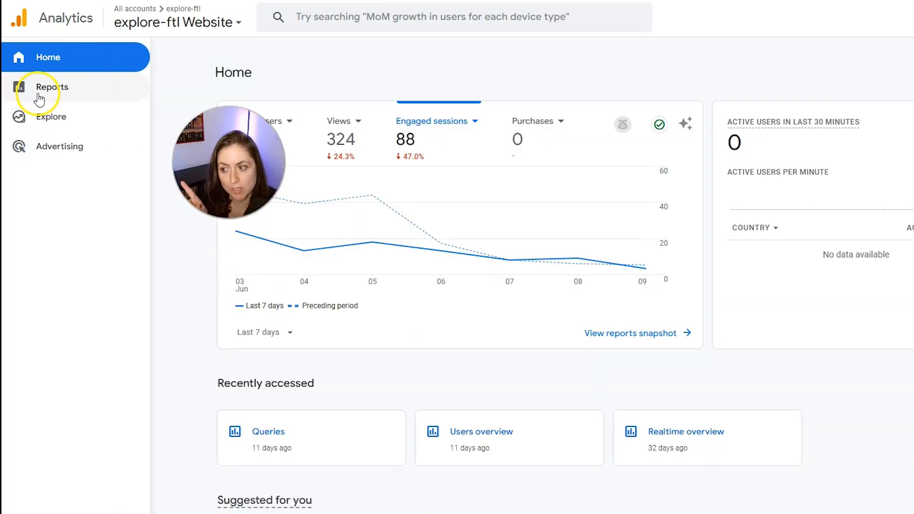
{"action": "left_click", "coordinate": [44, 100]}
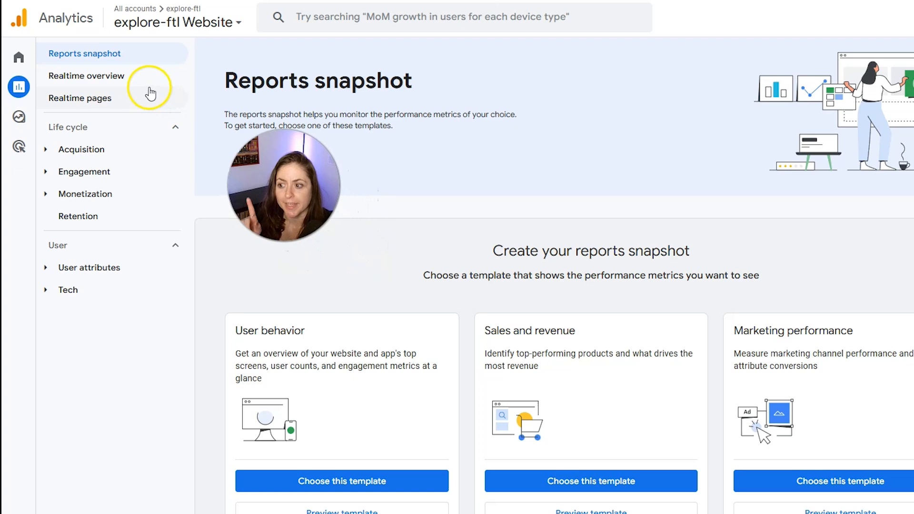
{"action": "left_click", "coordinate": [146, 84]}
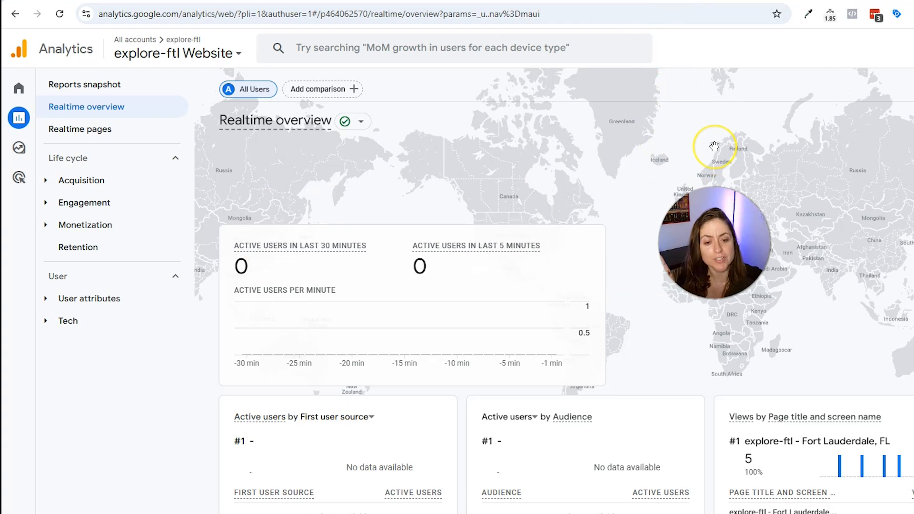
Reload the page in another browser tab, then return to Analytics and refresh the Realtime overview report.
{"action": "left_click", "coordinate": [653, 1]}
{"action": "left_click", "coordinate": [56, 19]}
{"action": "left_click", "coordinate": [57, 19]}
{"action": "left_click", "coordinate": [680, 1]}
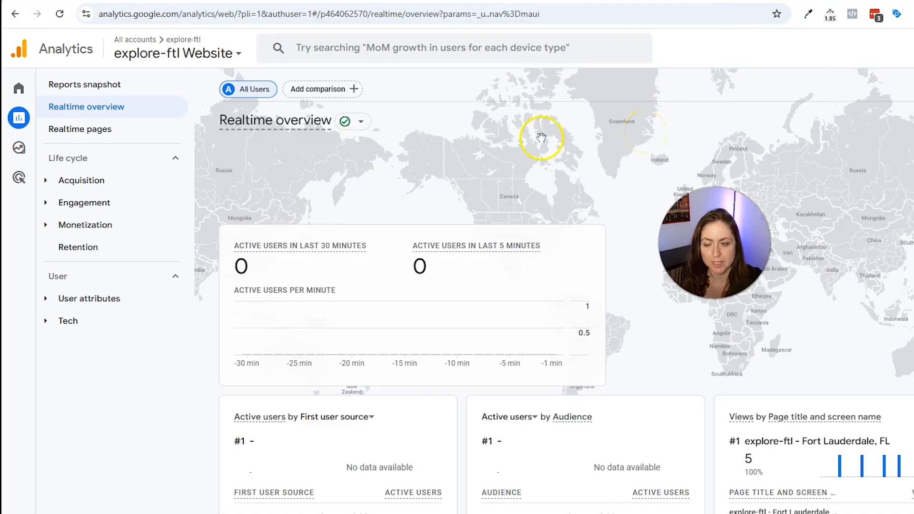
{"action": "left_click", "coordinate": [61, 14]}
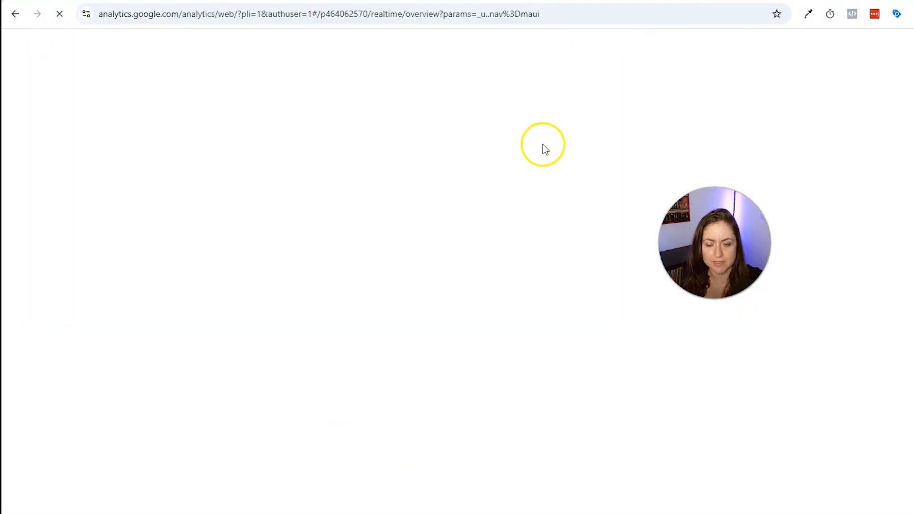